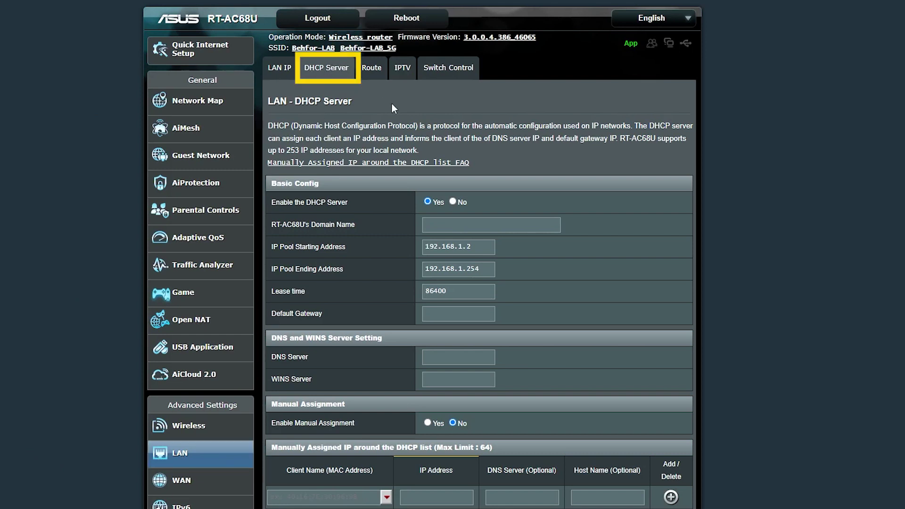
Change the IP Pool Starting Address from 192.168.1.2 to 192.168.1.21, keeping the 192.168.1.254 end.
left_click_drag(419, 202, 270, 202)
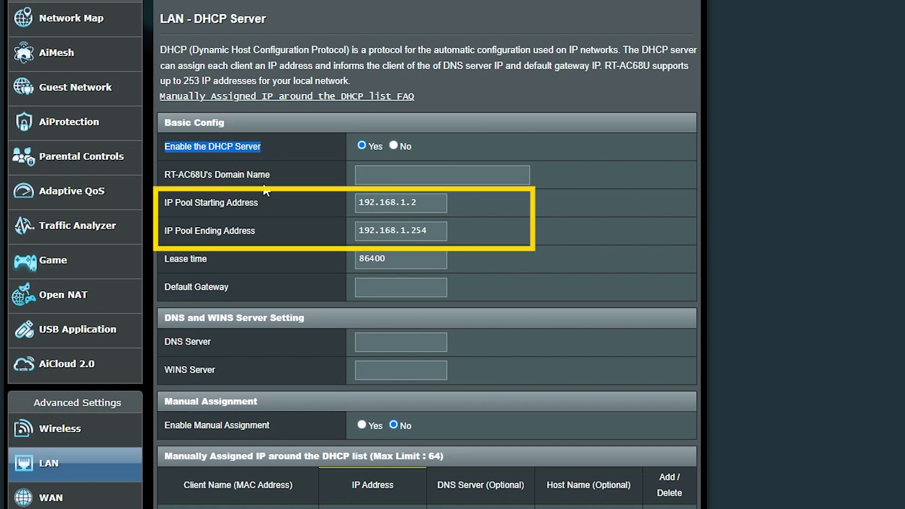
left_click(510, 212)
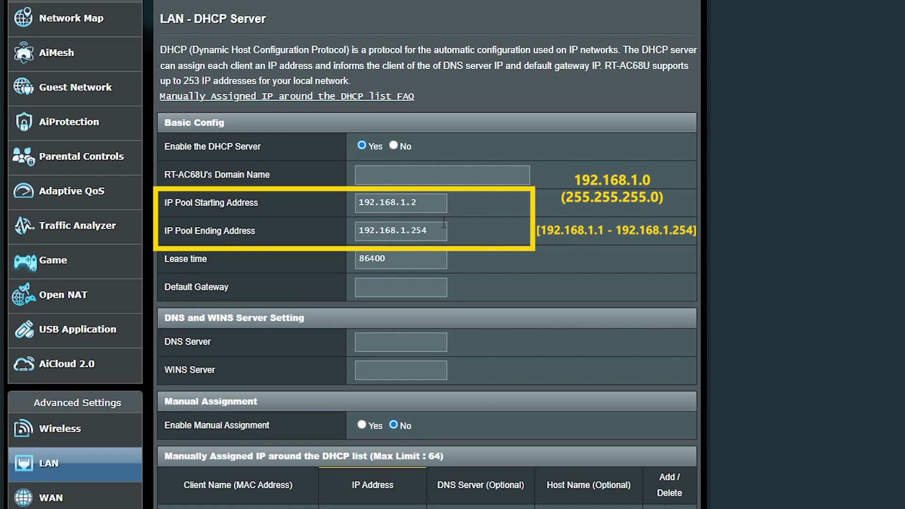
left_click_drag(435, 202, 354, 204)
left_click_drag(443, 228, 336, 227)
left_click(511, 252)
left_click(428, 201)
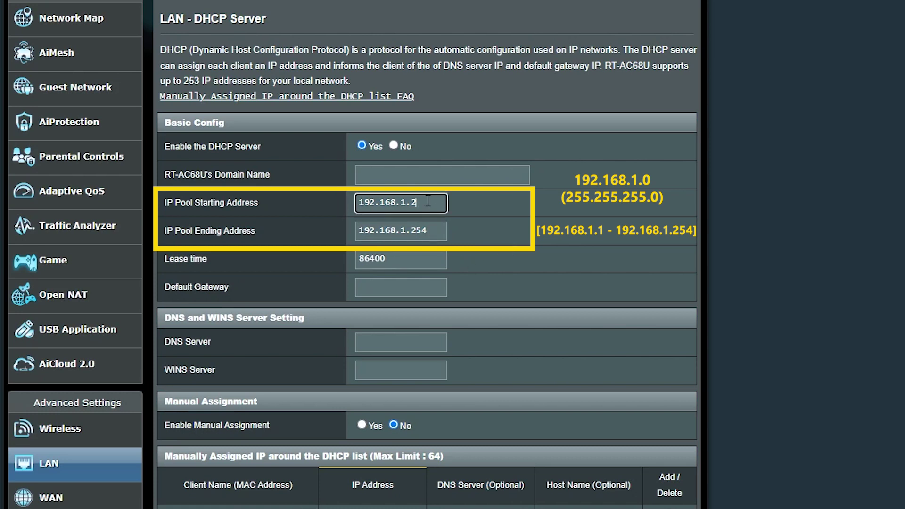
type("1")
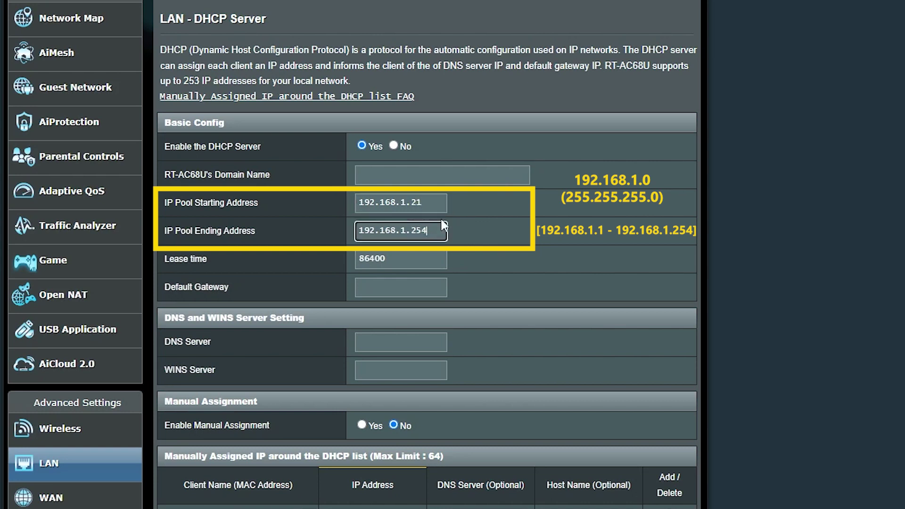
left_click(462, 233)
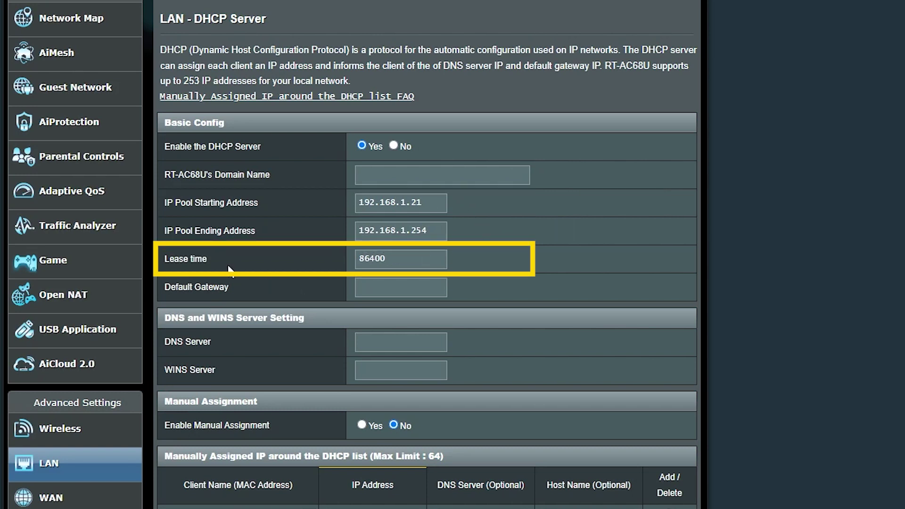
left_click(402, 262)
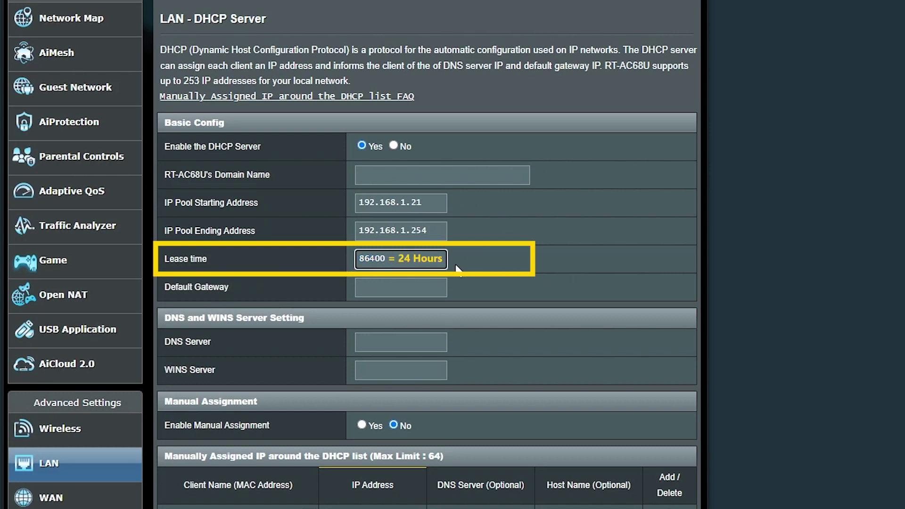
left_click(468, 258)
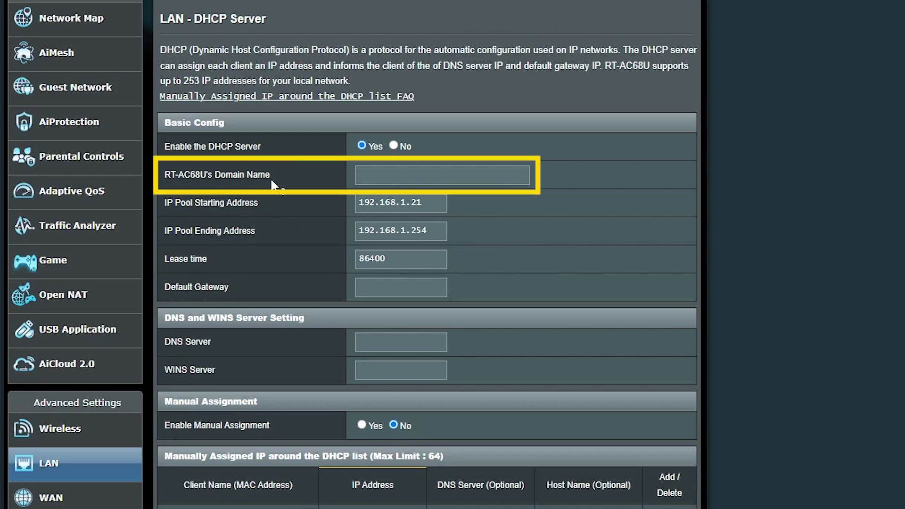
left_click_drag(182, 177, 158, 179)
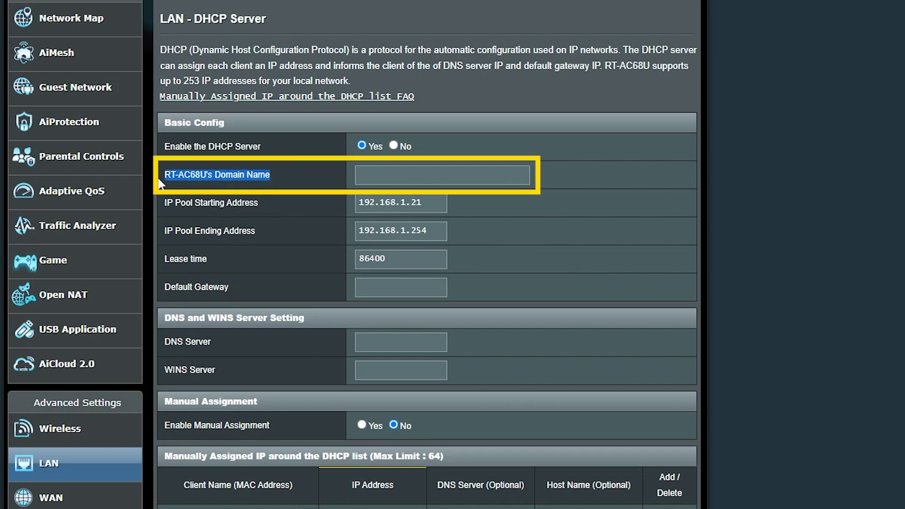
left_click(289, 185)
left_click(382, 173)
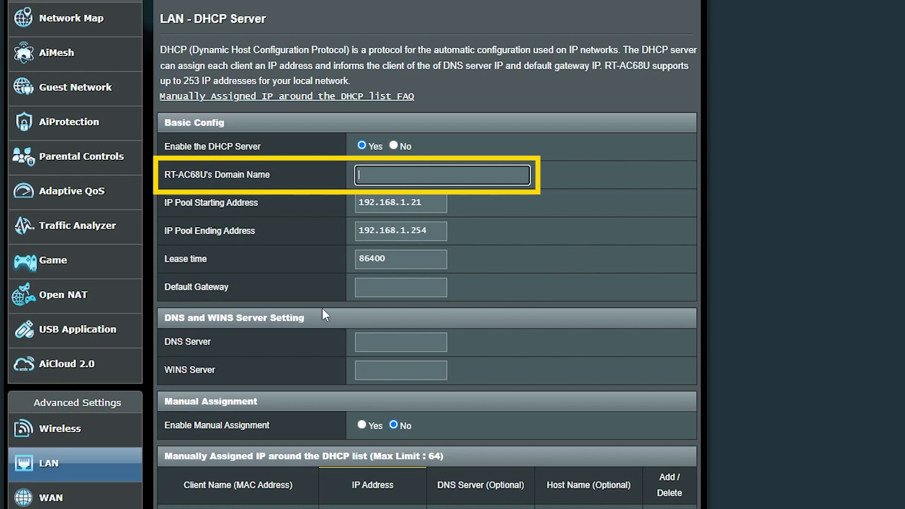
left_click_drag(229, 287, 164, 293)
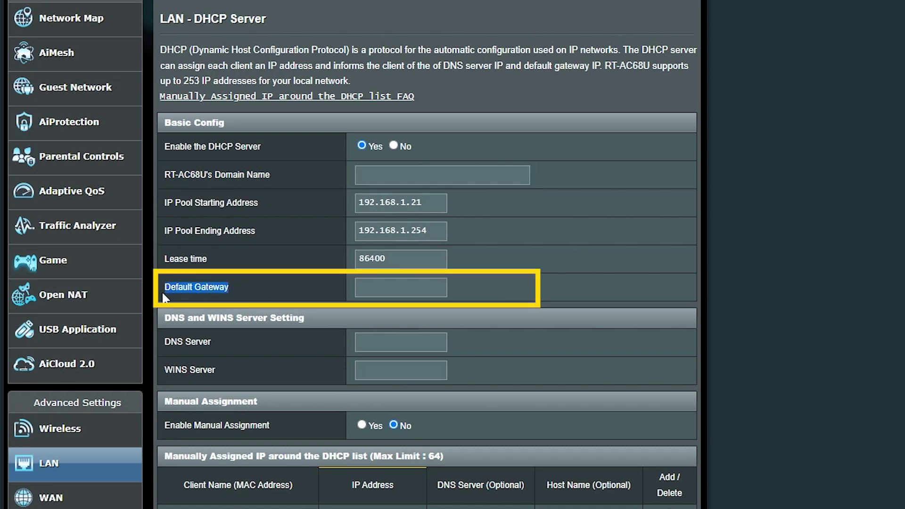
left_click(390, 287)
left_click(541, 287)
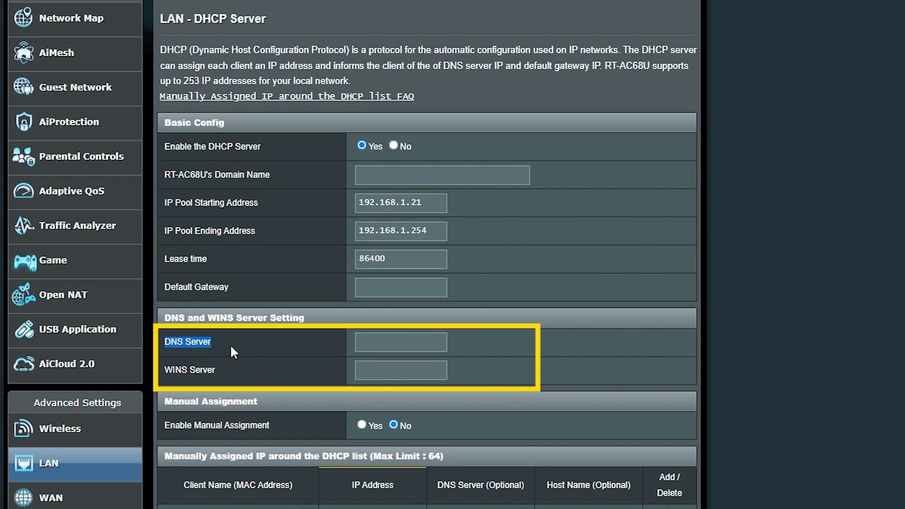
left_click(387, 345)
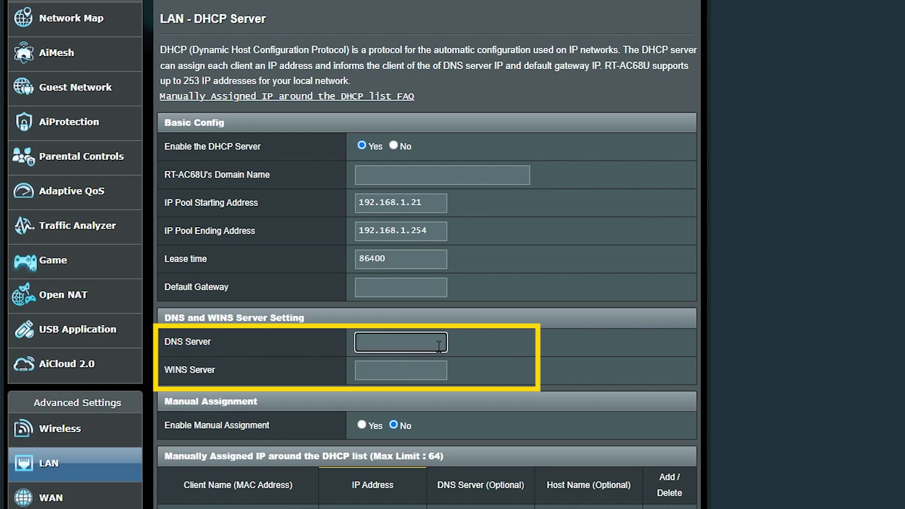
left_click(524, 344)
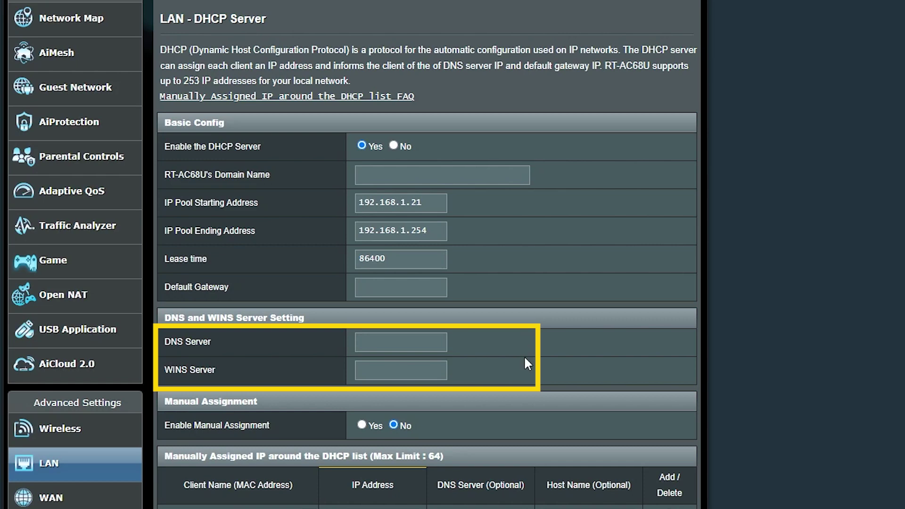
scroll(424, 398, "down", 3)
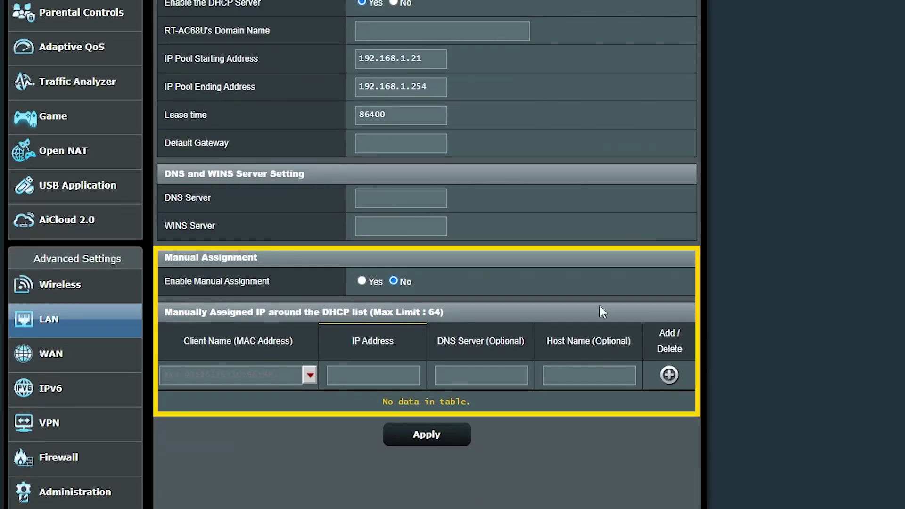
Enable Manual Assignment and add a reservation of 192.168.1.21 for the Desktop client.
left_click_drag(224, 280, 159, 285)
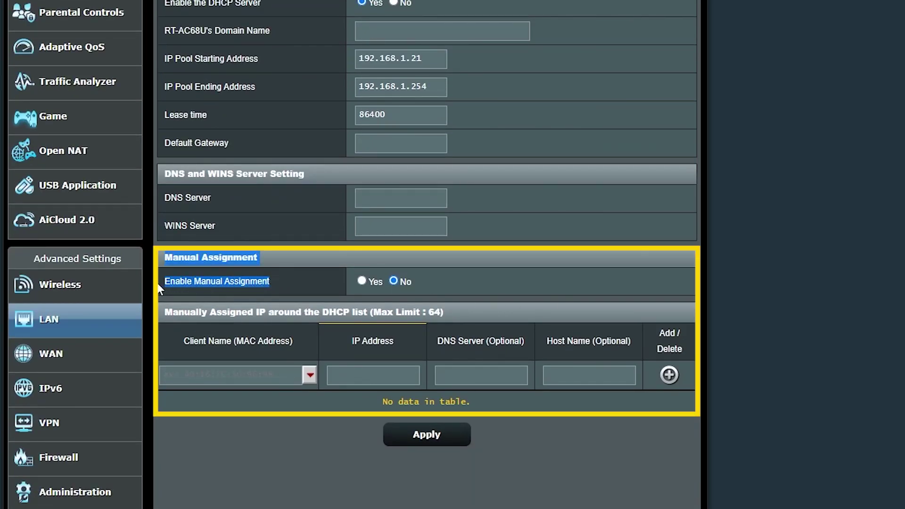
left_click(241, 284)
left_click(362, 281)
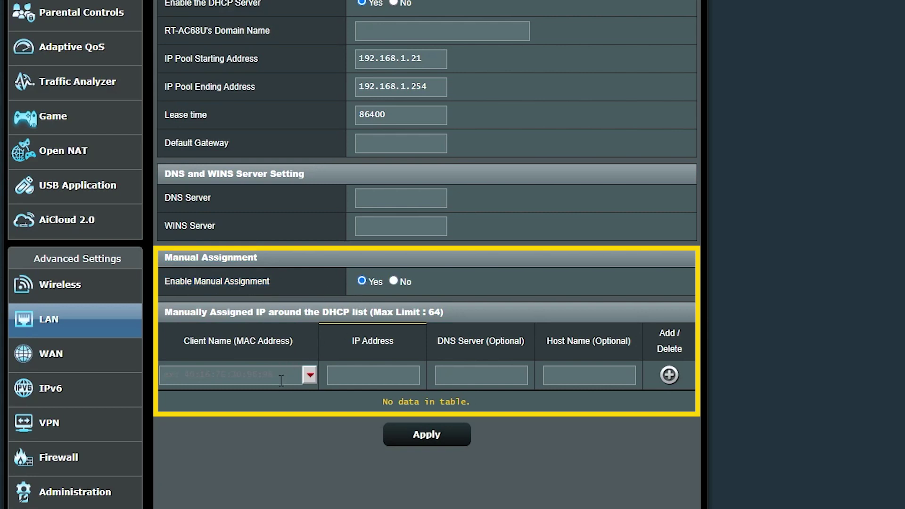
left_click(309, 375)
left_click(226, 400)
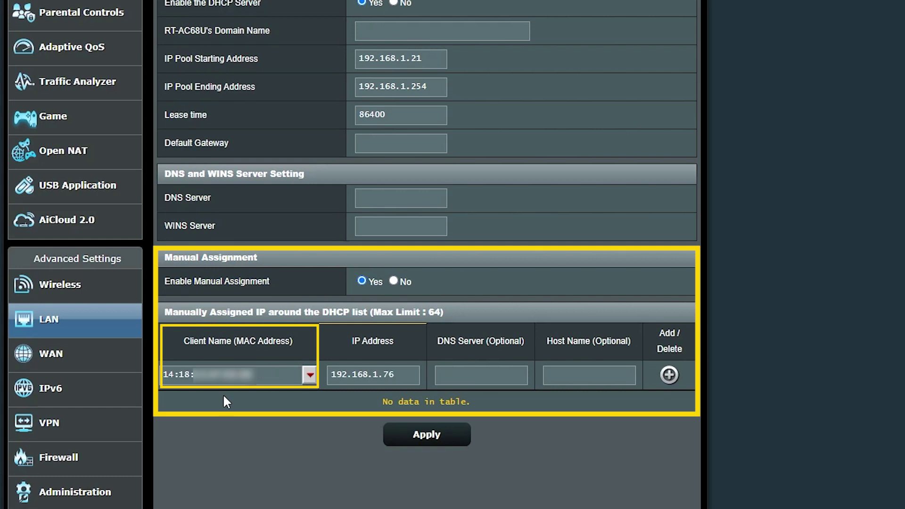
left_click(404, 376)
type("21")
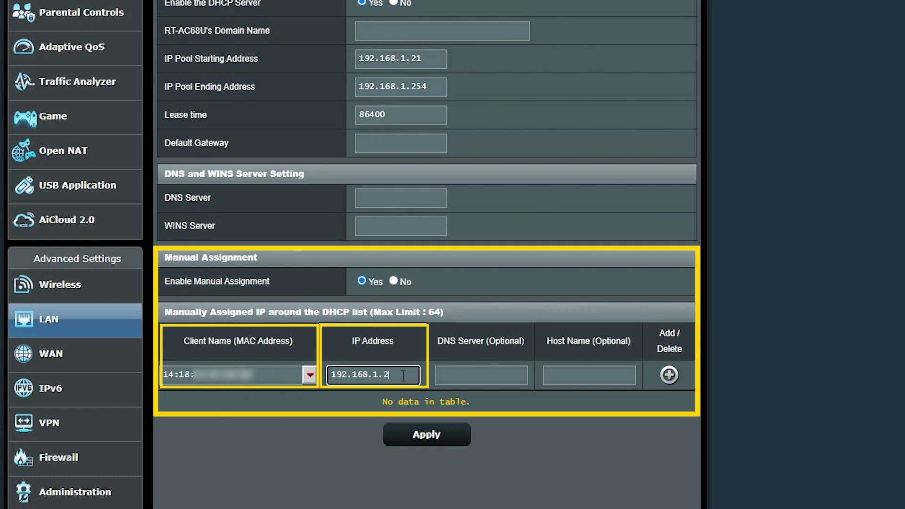
left_click(669, 375)
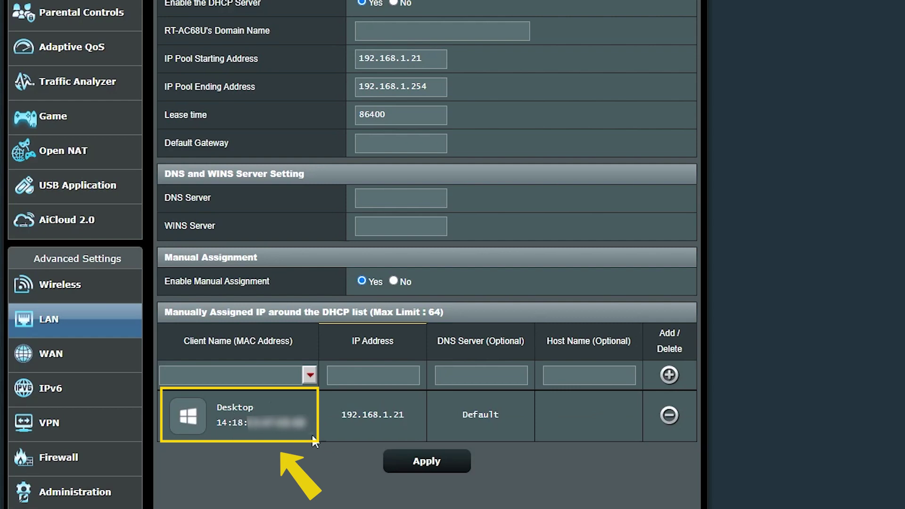
Apply the DHCP settings, then confirm and close the Wi-Fi adapter's IPv4 properties.
left_click(456, 466)
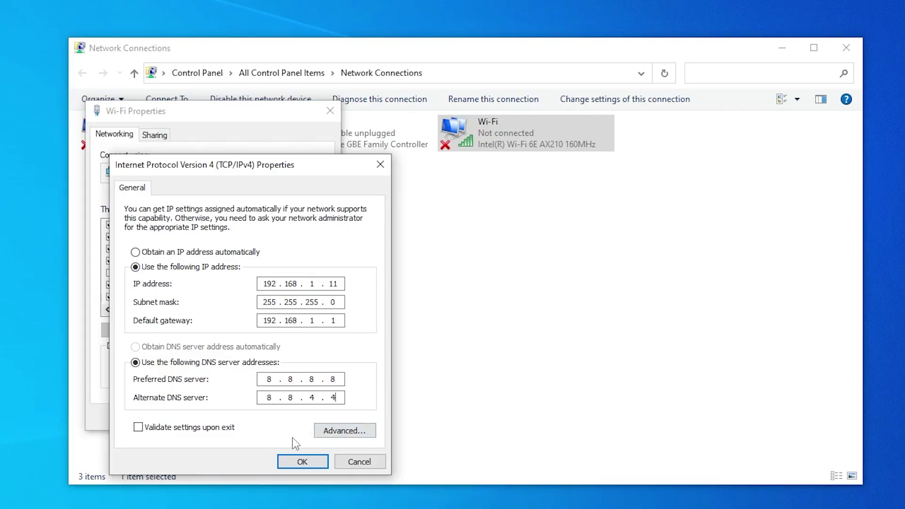
left_click(296, 460)
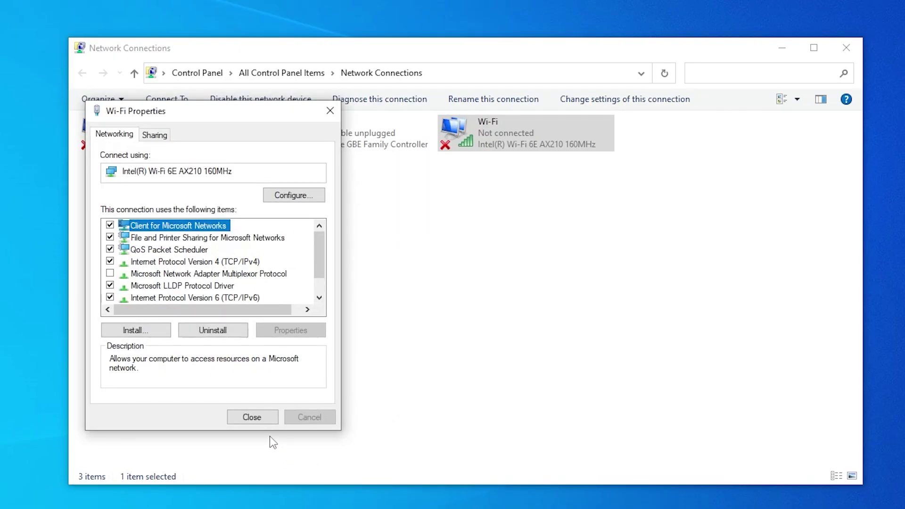
left_click(259, 420)
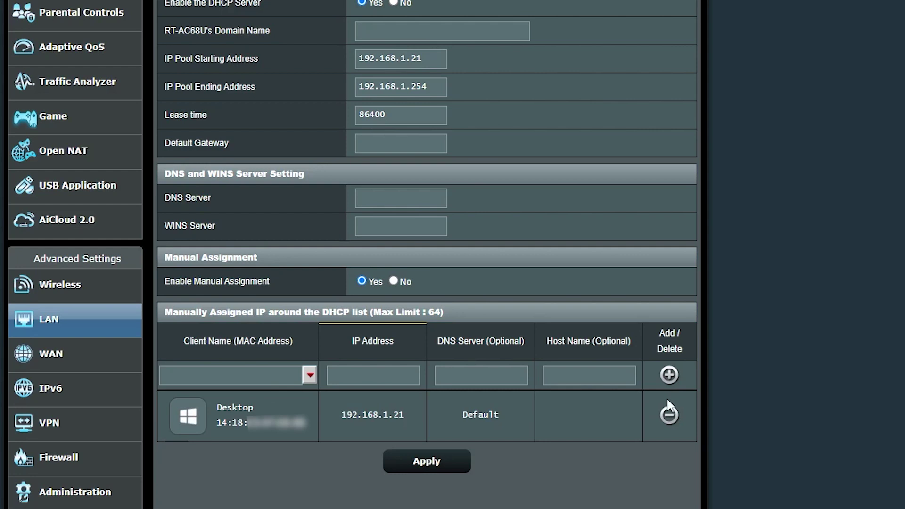